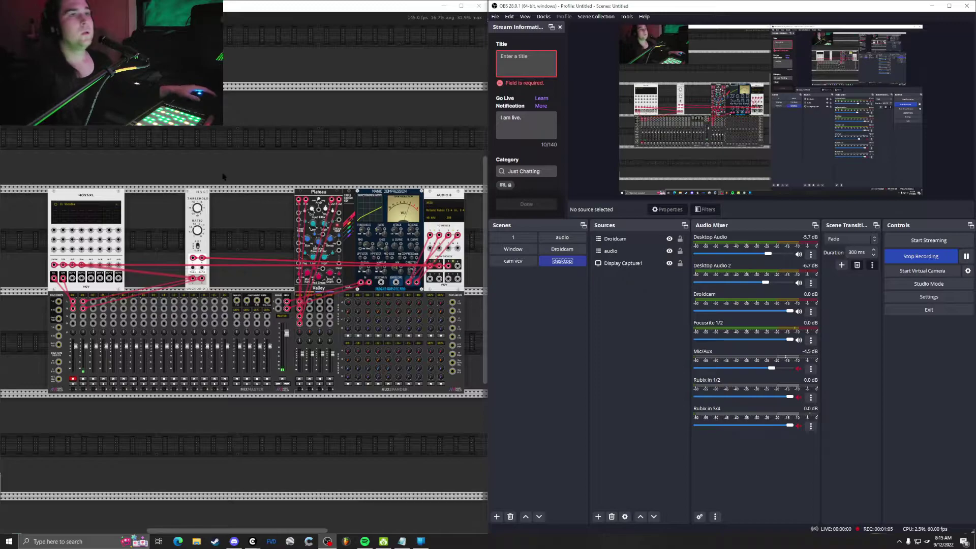
# - Disable the video preview in OBS
pyautogui.rightClick(795, 142)
pyautogui.click(813, 149)
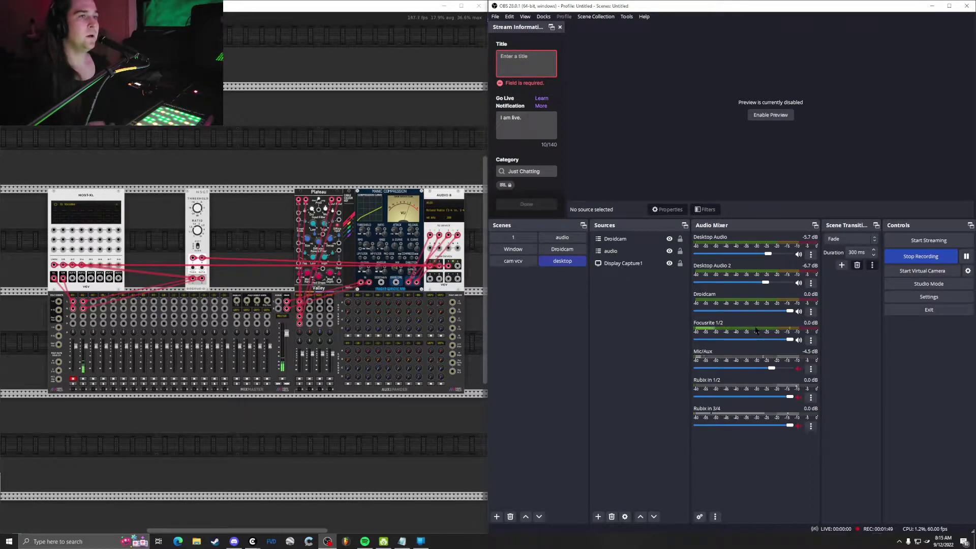
# - Switch to VCV Rack and widen its window to about two thirds of the screen
pyautogui.click(187, 203)
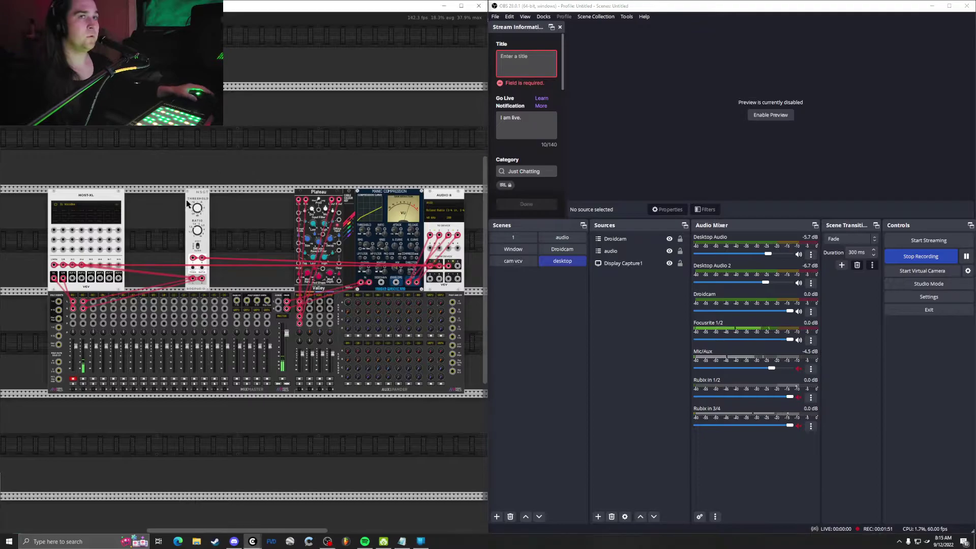
pyautogui.scroll(3, 277, 413)
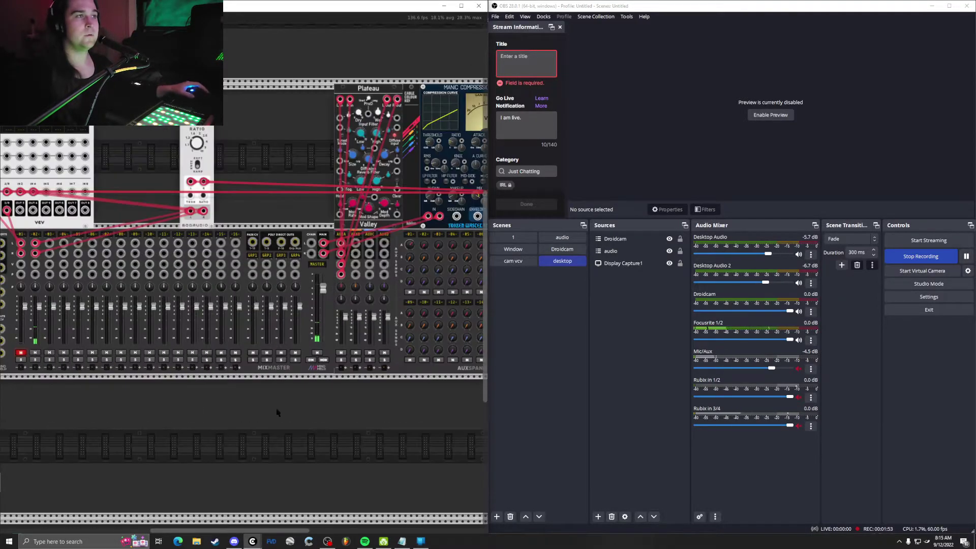
pyautogui.moveTo(488, 305); pyautogui.dragTo(756, 305)
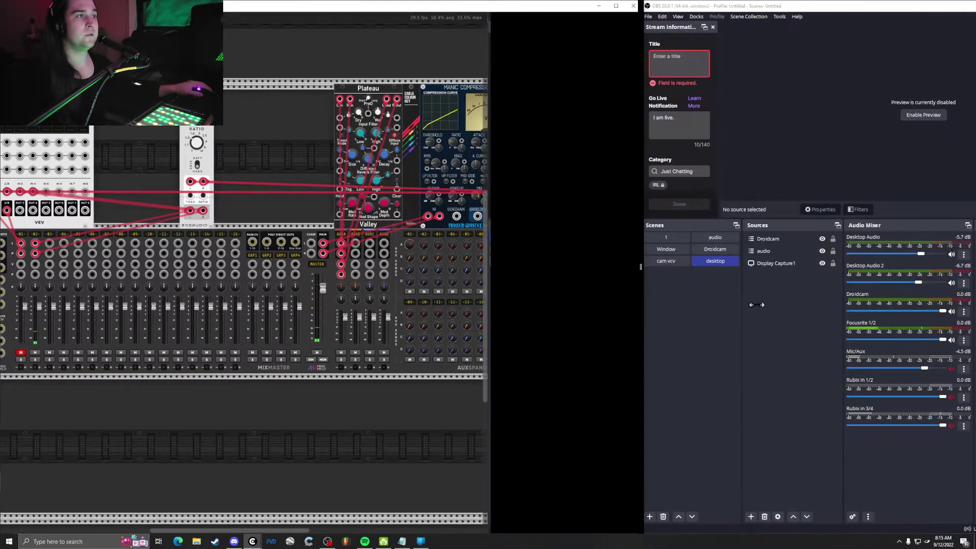
# - Examine the Audio 8 module's ASIO device settings and the cables on its To Device and From Device ports
pyautogui.moveTo(217, 422); pyautogui.dragTo(216, 462)
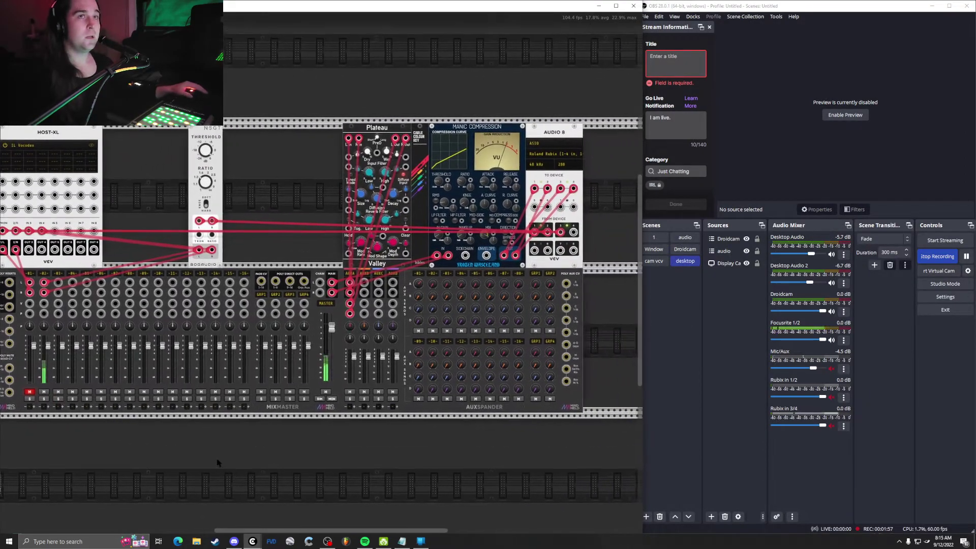
pyautogui.scroll(3, 557, 210)
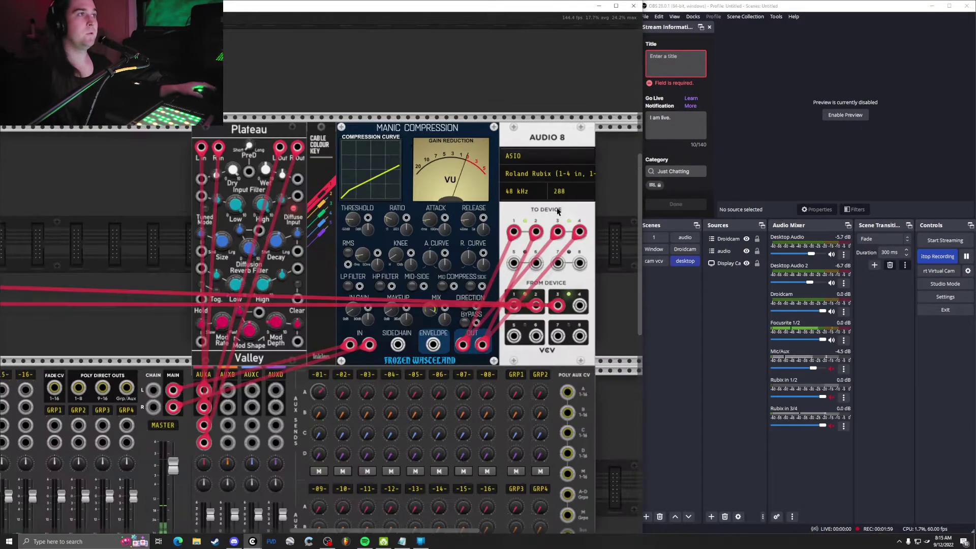
pyautogui.scroll(3, 557, 210)
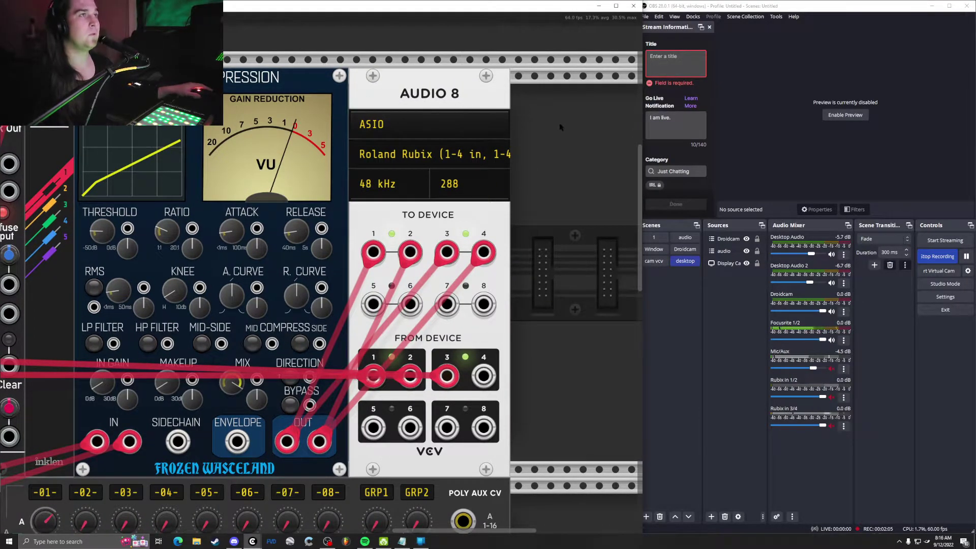
pyautogui.moveTo(559, 127); pyautogui.dragTo(477, 141)
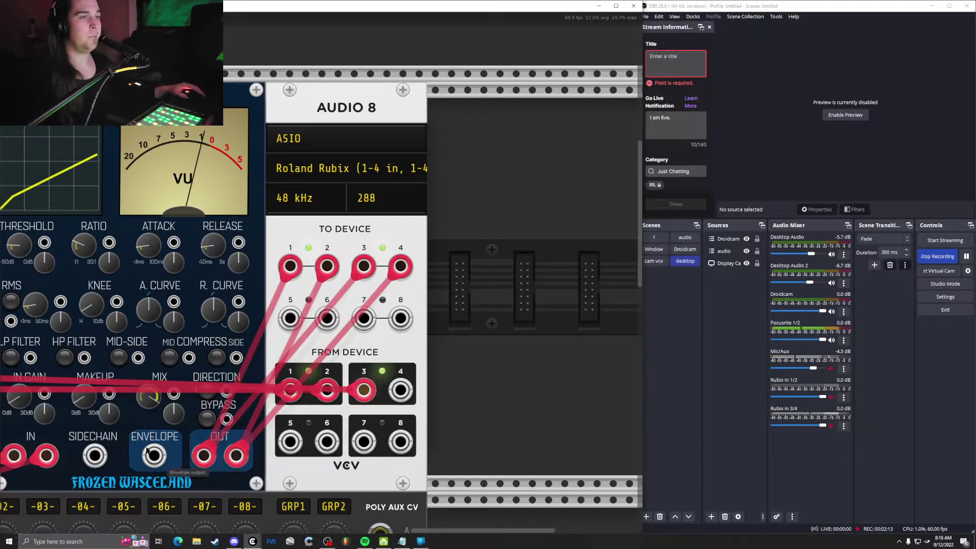
pyautogui.moveTo(323, 385); pyautogui.dragTo(368, 346)
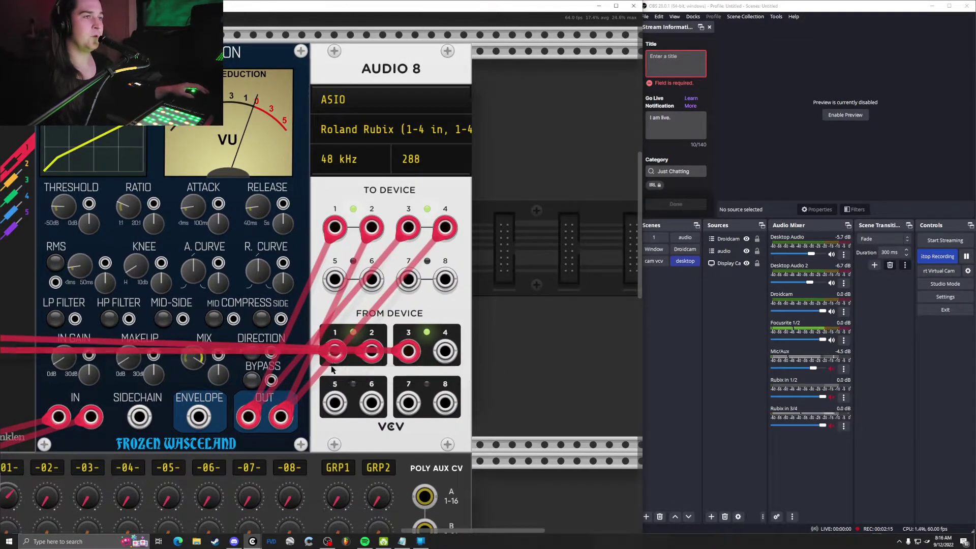
pyautogui.moveTo(460, 314); pyautogui.dragTo(497, 306)
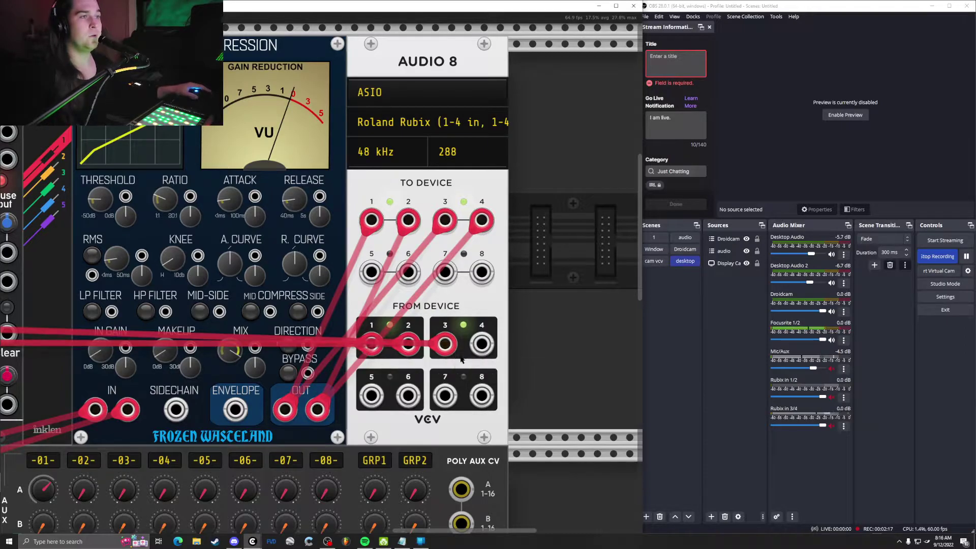
pyautogui.moveTo(253, 313); pyautogui.dragTo(439, 311)
pyautogui.scroll(-3, 422, 303)
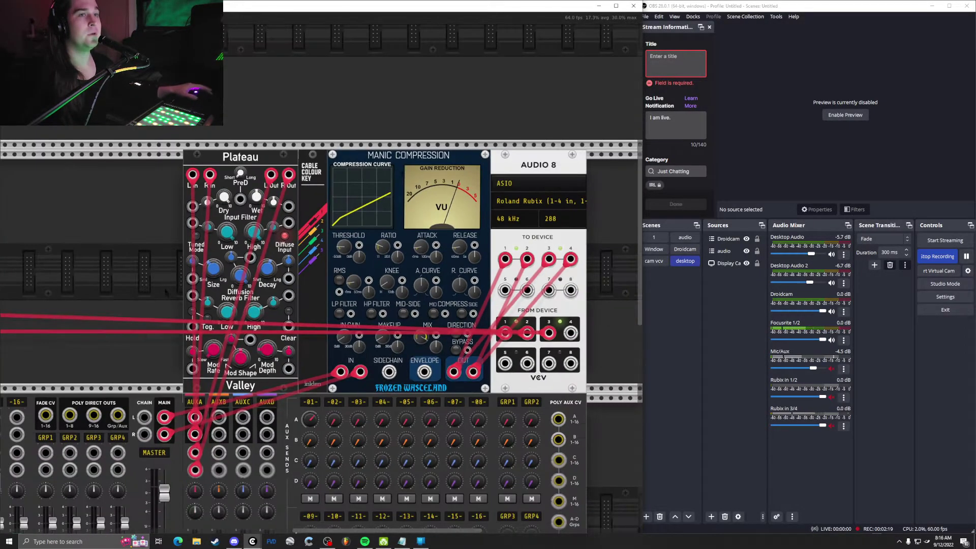
# - Trace the cables from HOST-XL and the noise gate through MixMaster and Manic Compression to Audio 8, and check the Focusrite 1/2 meter in OBS
pyautogui.moveTo(386, 367); pyautogui.dragTo(530, 367)
pyautogui.moveTo(288, 342); pyautogui.dragTo(518, 327)
pyautogui.scroll(-2, 519, 330)
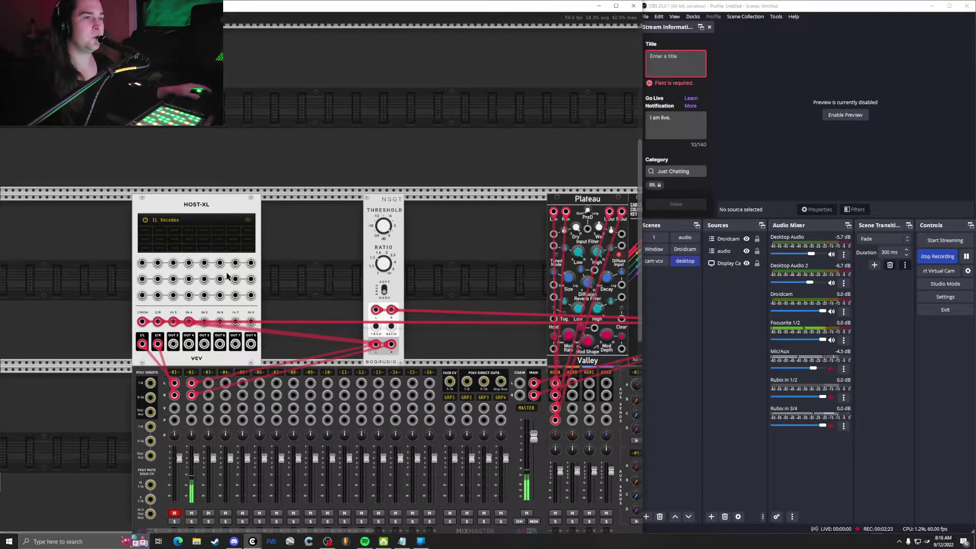
pyautogui.moveTo(227, 276); pyautogui.dragTo(174, 223)
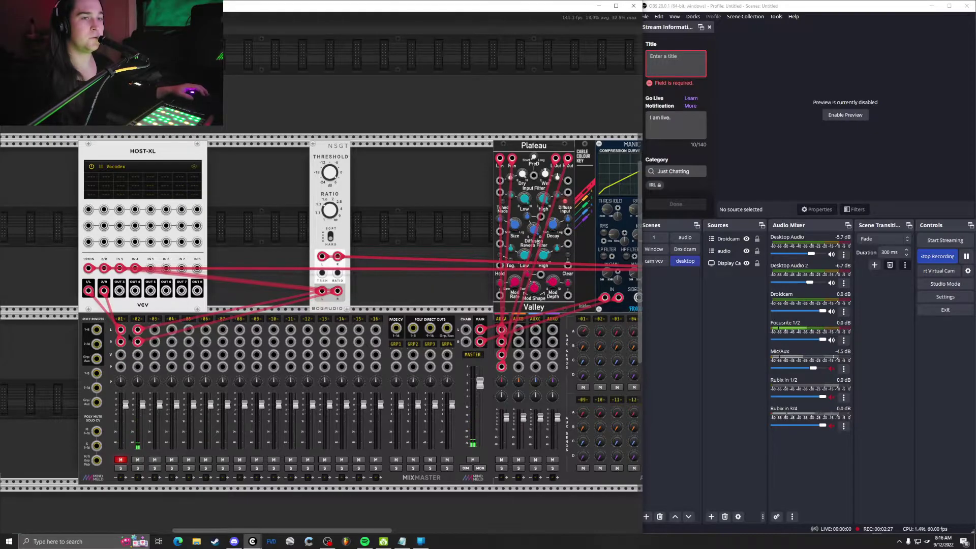
pyautogui.moveTo(477, 349); pyautogui.dragTo(236, 368)
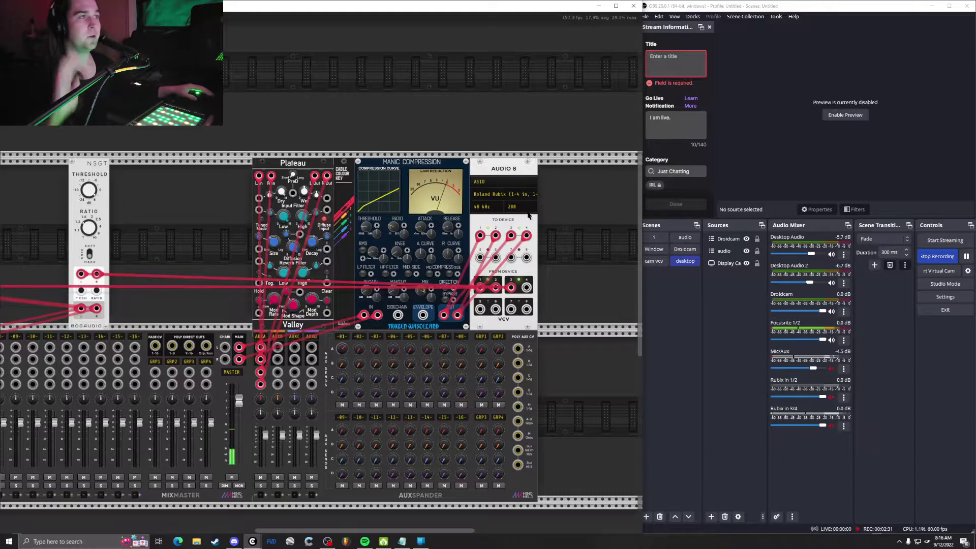
pyautogui.moveTo(529, 259); pyautogui.dragTo(446, 280)
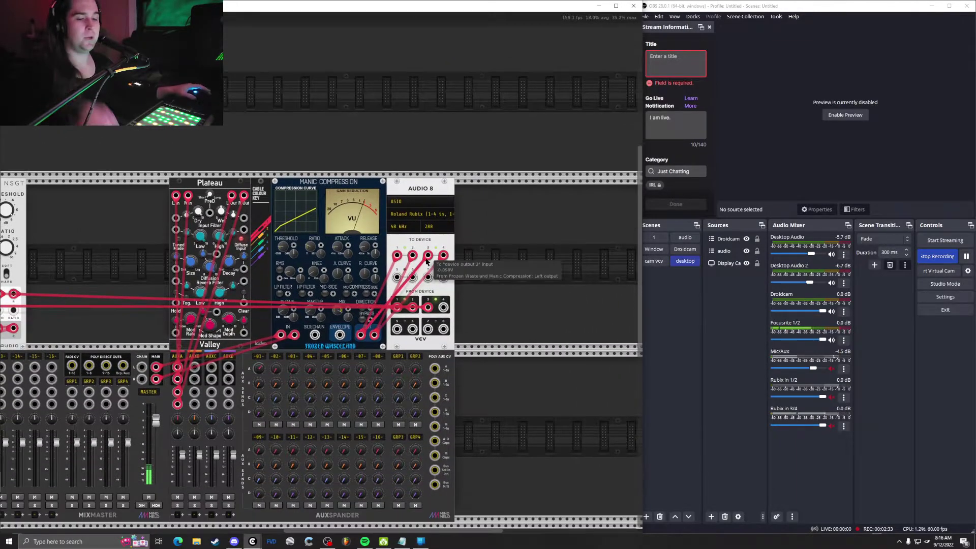
pyautogui.scroll(3, 429, 260)
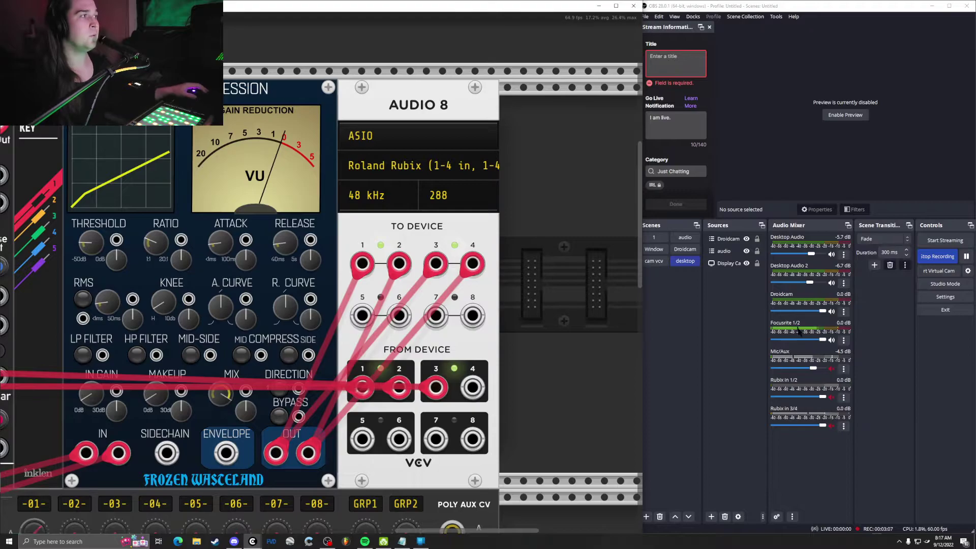
pyautogui.moveTo(563, 357); pyautogui.dragTo(583, 334)
pyautogui.scroll(-2, 290, 320)
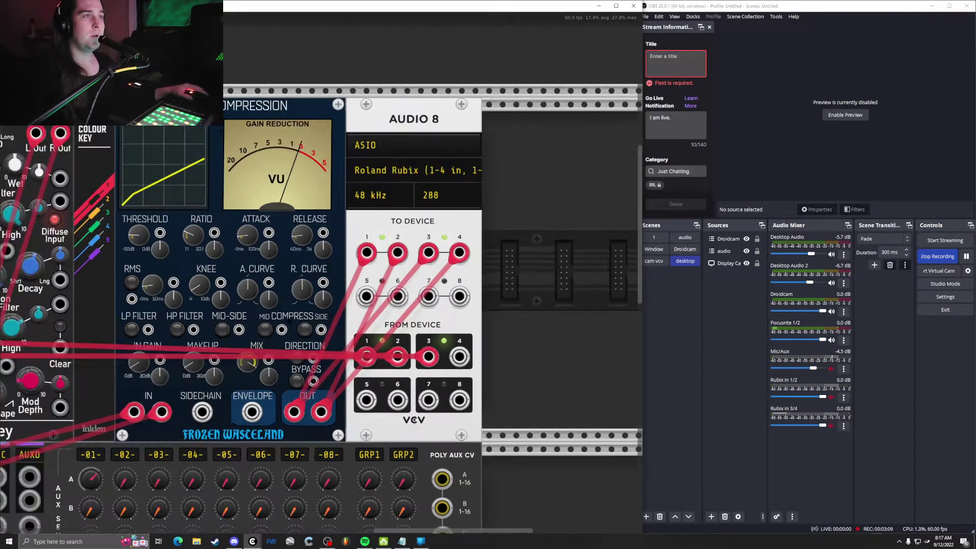
pyautogui.scroll(-2, 291, 320)
pyautogui.moveTo(209, 224); pyautogui.dragTo(279, 223)
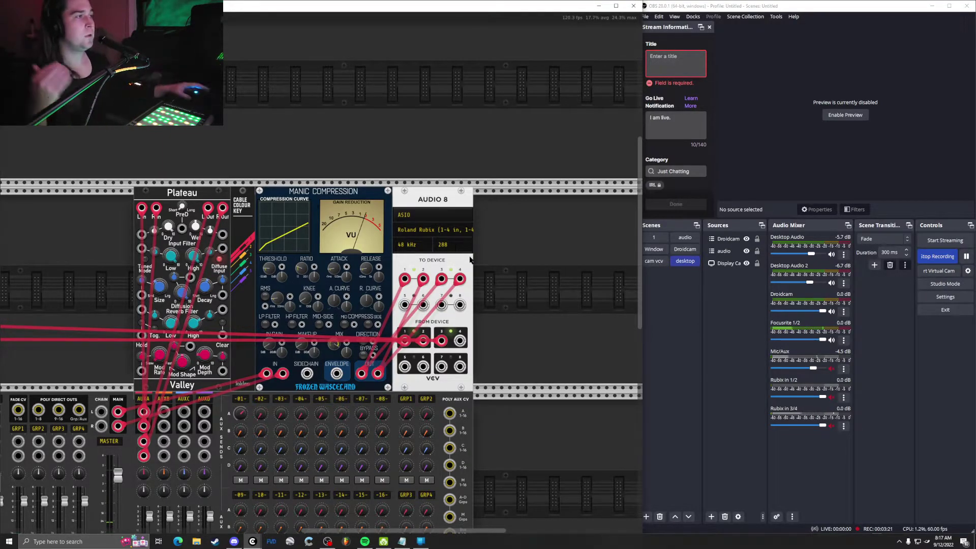
pyautogui.click(710, 347)
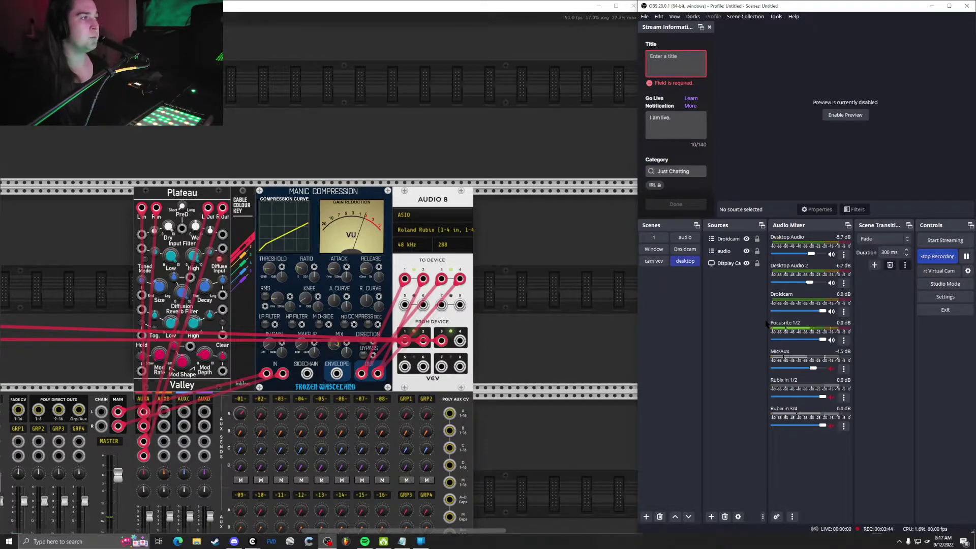
# - Unmute MixMaster channel 1, and briefly mute and unmute channel 2 to compare the two signals
pyautogui.moveTo(501, 252); pyautogui.dragTo(603, 165)
pyautogui.moveTo(159, 222); pyautogui.dragTo(230, 218)
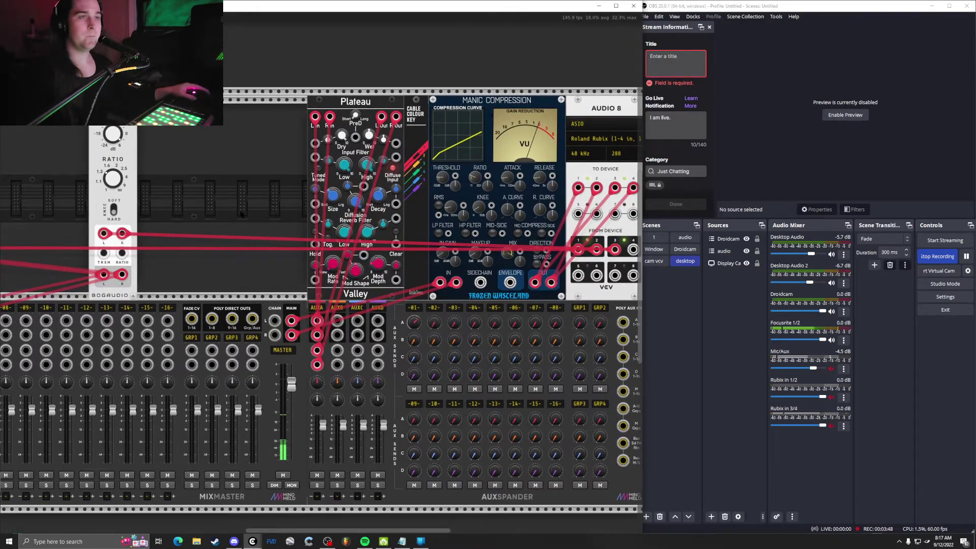
pyautogui.scroll(-1, 231, 218)
pyautogui.moveTo(50, 198); pyautogui.dragTo(218, 217)
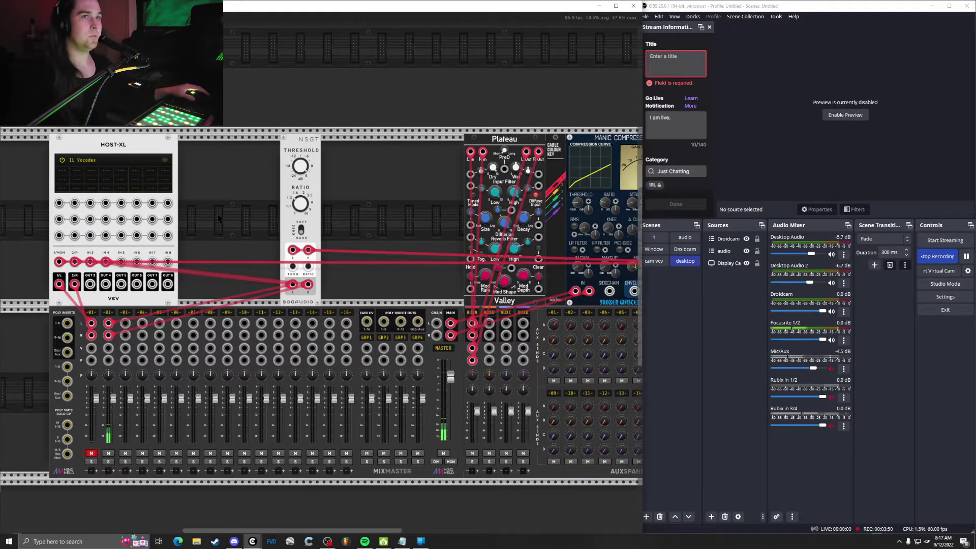
pyautogui.hscroll(2, 219, 219)
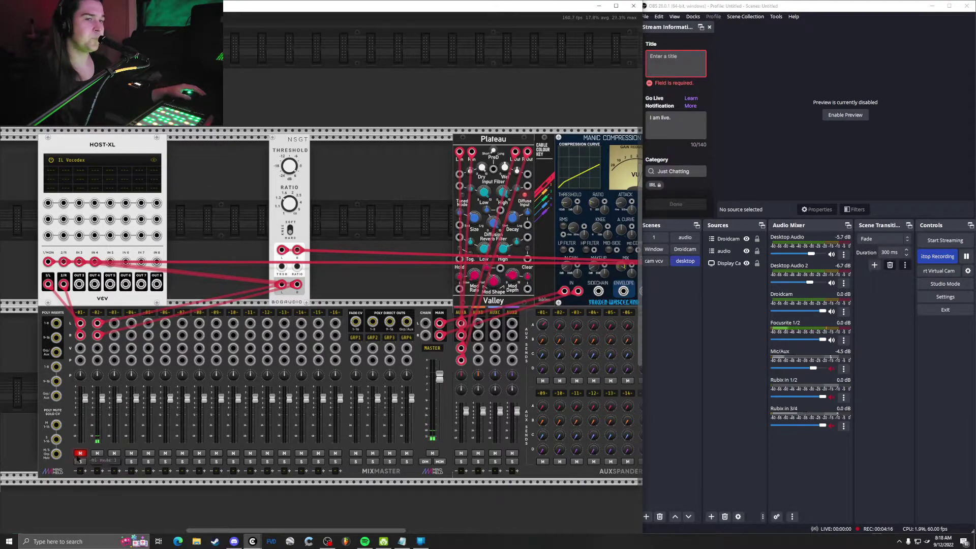
pyautogui.click(78, 454)
pyautogui.click(96, 454)
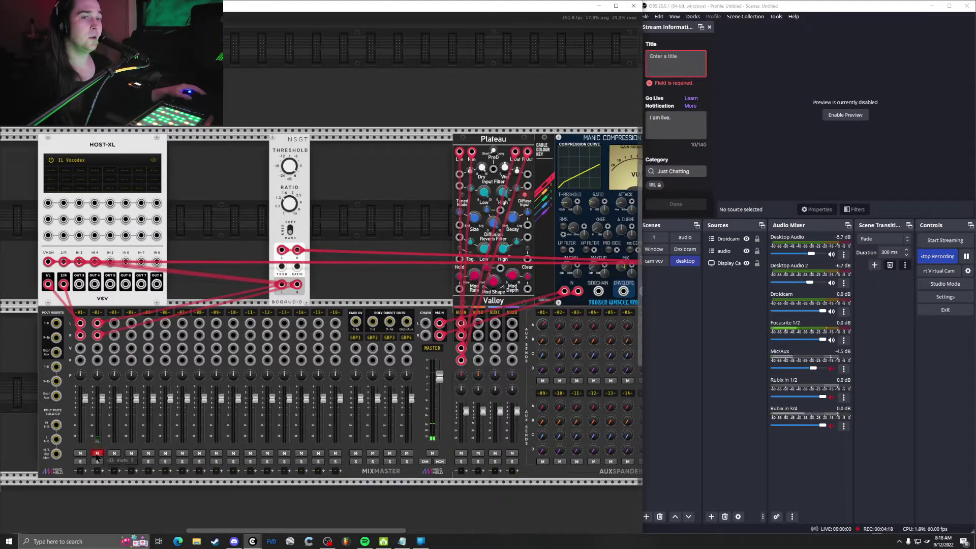
pyautogui.click(97, 453)
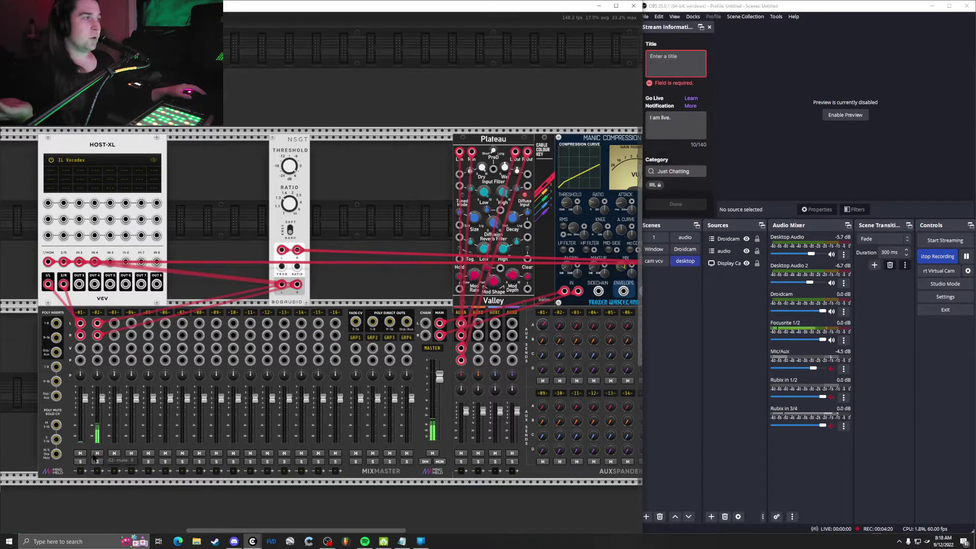
# - Inspect the IL Vocodex editor hosted in HOST-XL and the module's input cables, and close the editor
pyautogui.moveTo(27, 428); pyautogui.dragTo(54, 401)
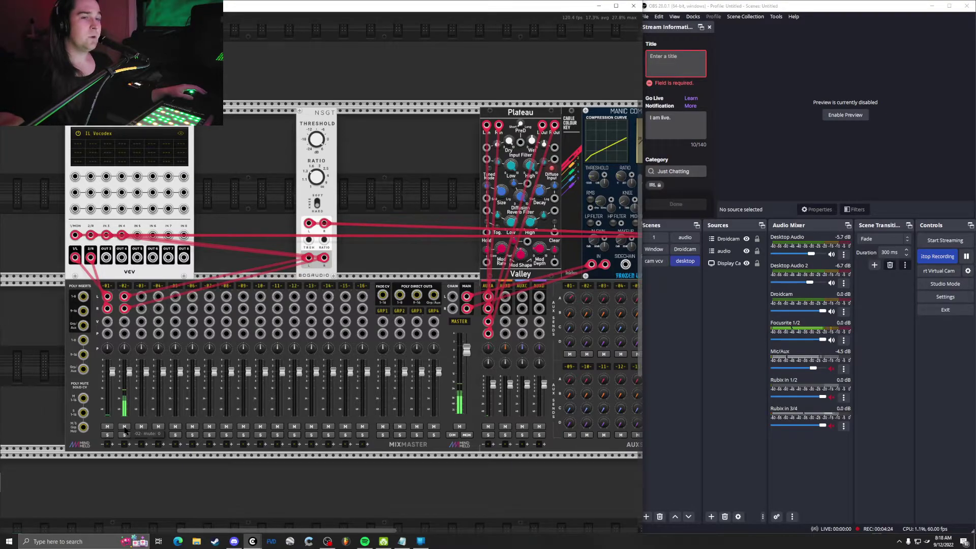
pyautogui.click(179, 133)
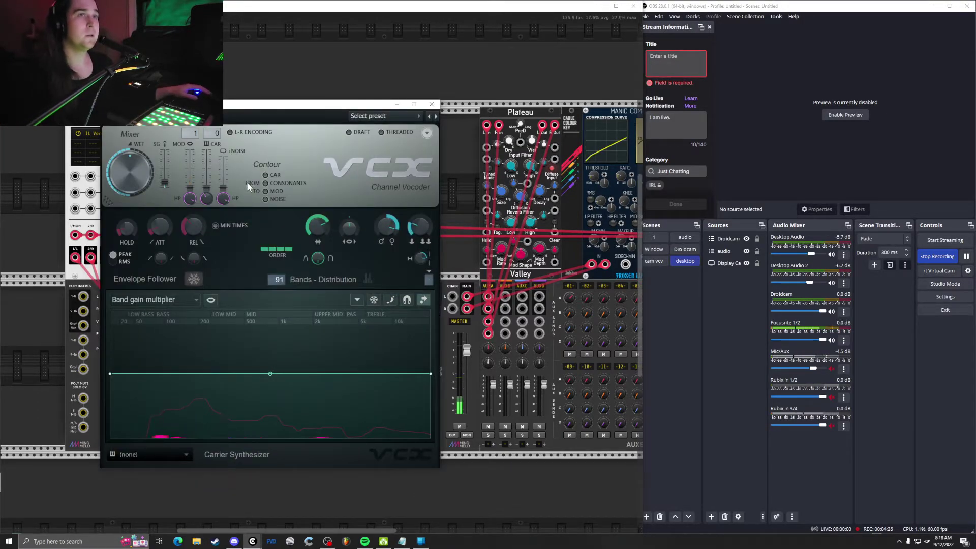
pyautogui.click(397, 105)
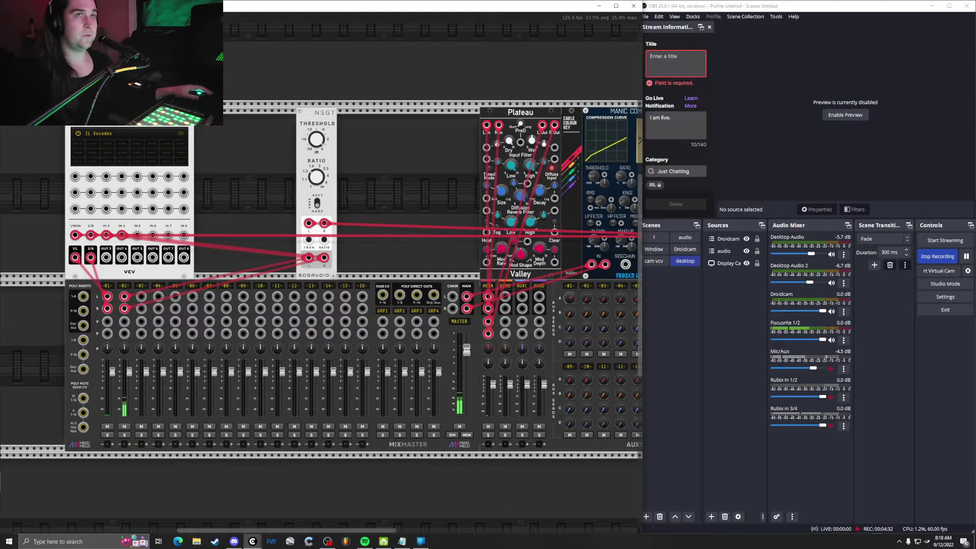
pyautogui.moveTo(122, 129); pyautogui.dragTo(174, 140)
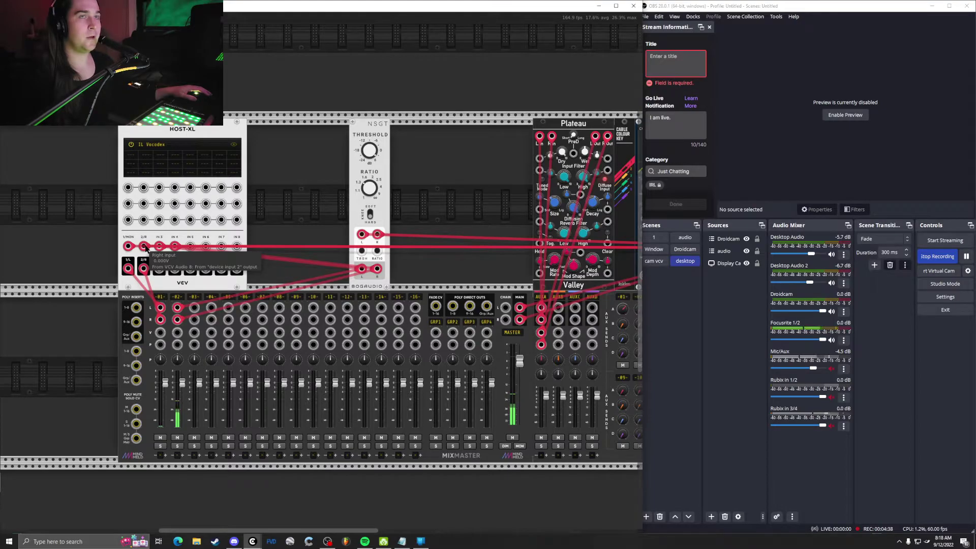
pyautogui.click(233, 145)
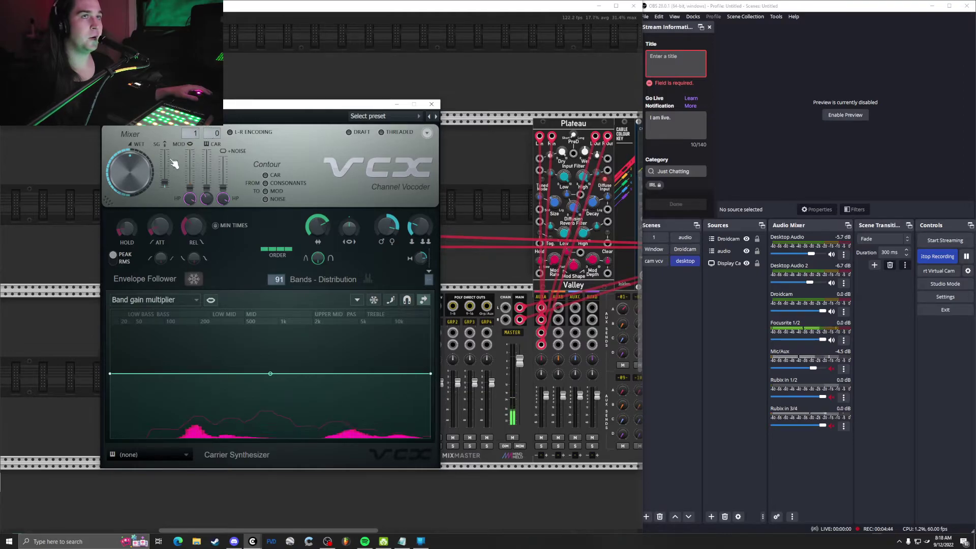
pyautogui.click(431, 103)
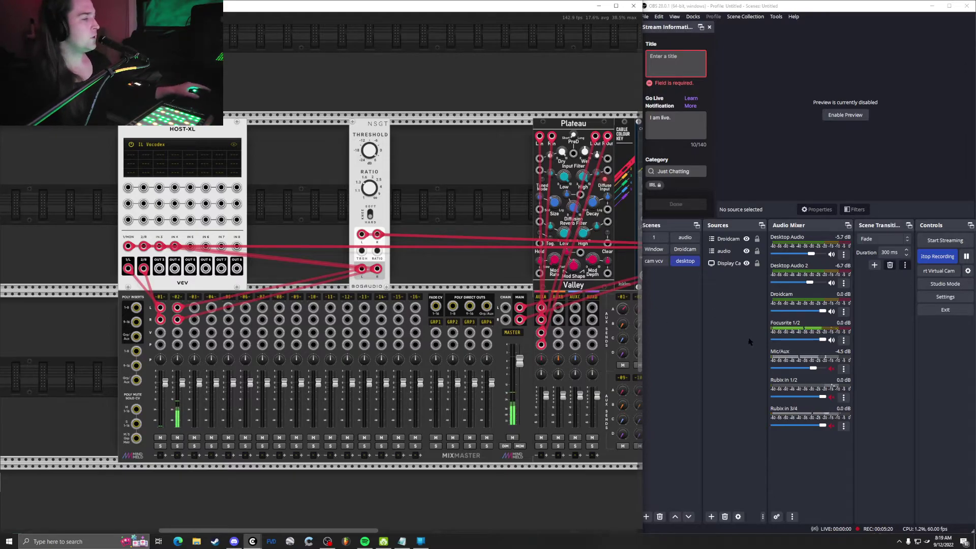
pyautogui.click(724, 341)
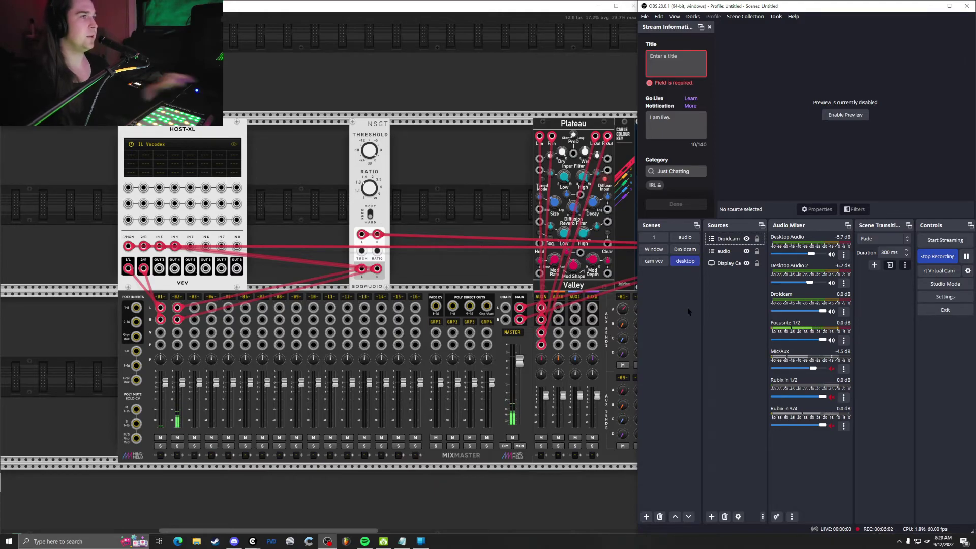
pyautogui.moveTo(456, 284); pyautogui.dragTo(358, 267)
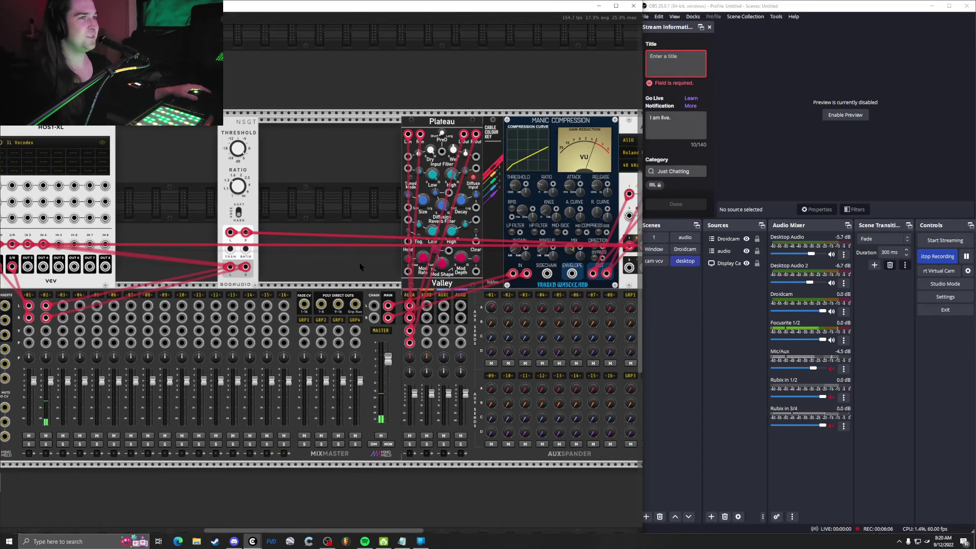
pyautogui.scroll(-2, 360, 265)
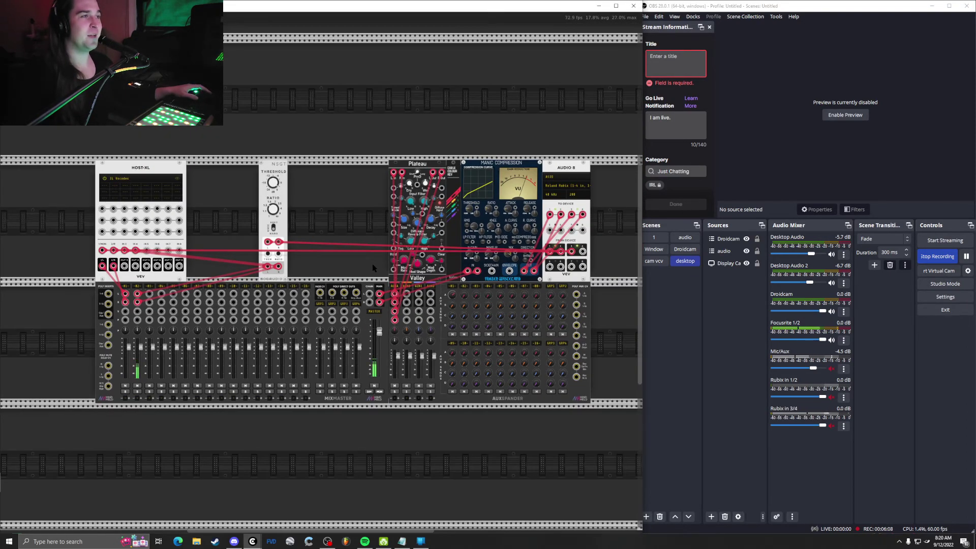
pyautogui.scroll(3, 359, 265)
pyautogui.moveTo(333, 268); pyautogui.dragTo(347, 281)
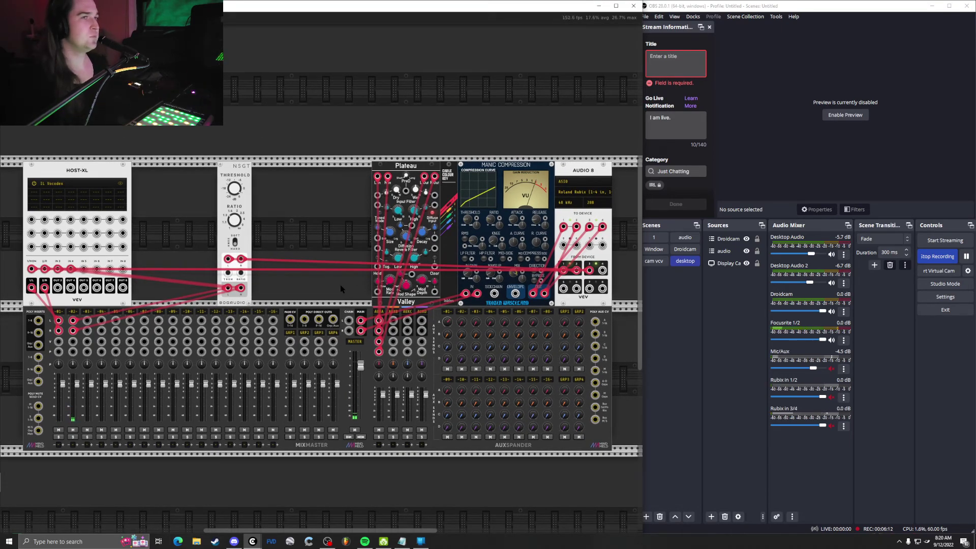